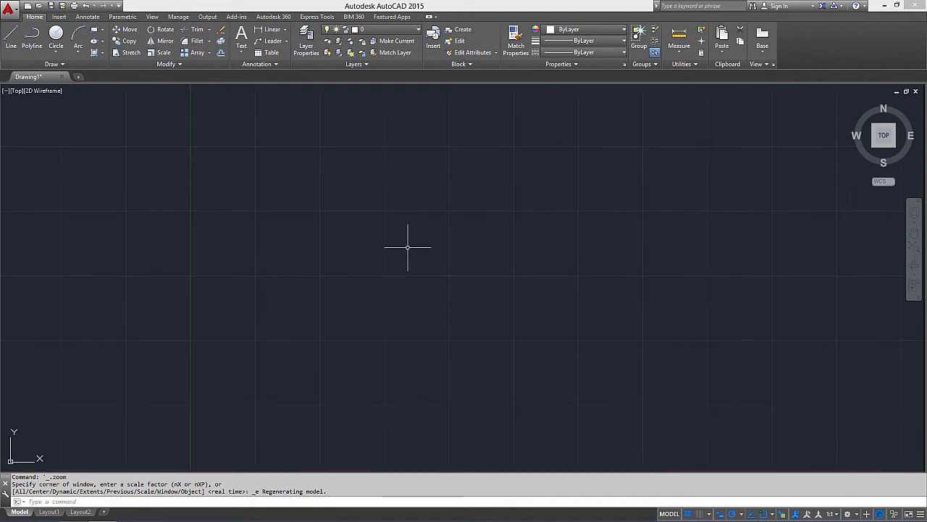
# Step: Float the command line window and dock it again below the drawing area, then try enlarging and shrinking its history
pyautogui.moveTo(369, 339)
pyautogui.mouseDown(button='middle')
pyautogui.moveTo(374, 346)
pyautogui.moveTo(451, 209)
pyautogui.moveTo(461, 226)
pyautogui.mouseUp(button='middle')
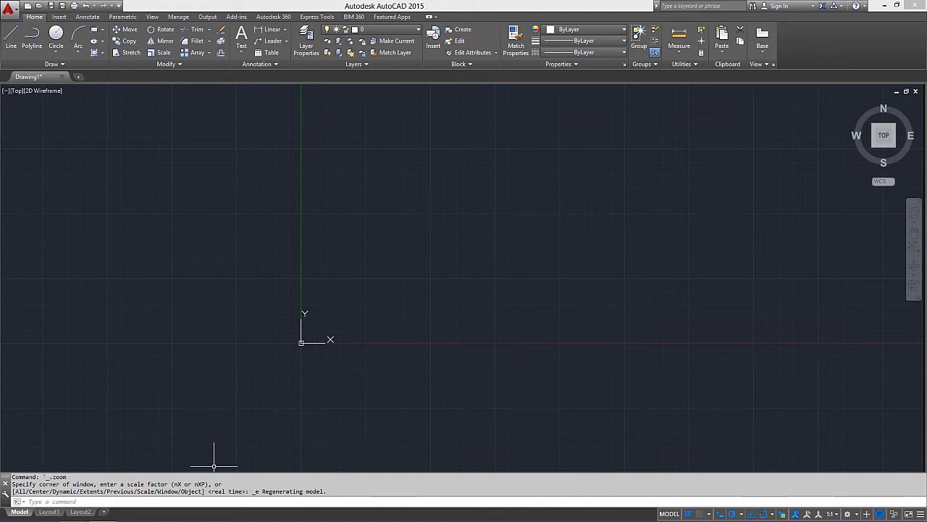
pyautogui.moveTo(7, 480); pyautogui.dragTo(194, 489)
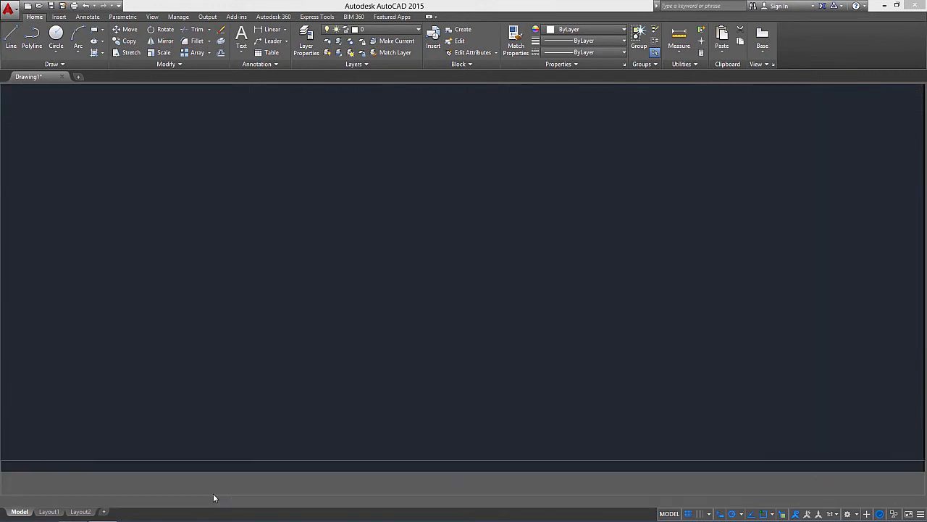
pyautogui.moveTo(6, 478); pyautogui.dragTo(169, 504)
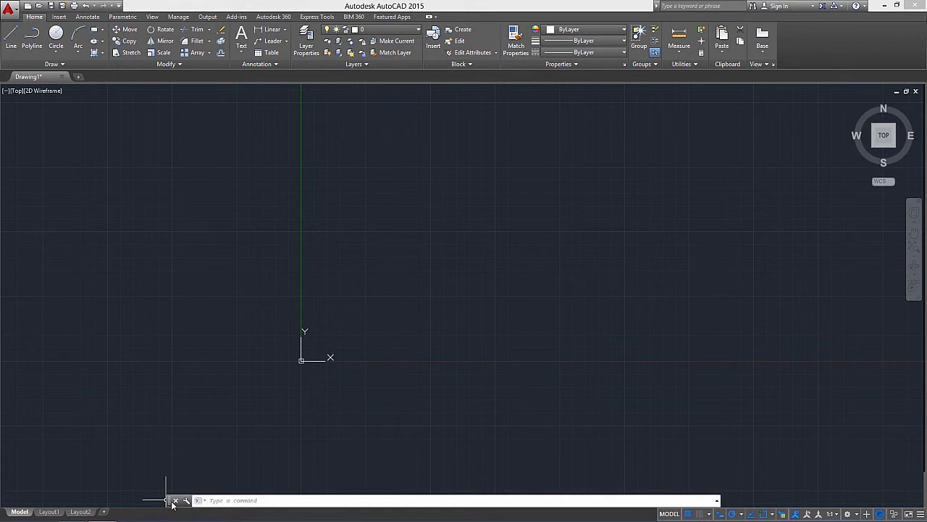
pyautogui.moveTo(170, 501); pyautogui.dragTo(2, 502)
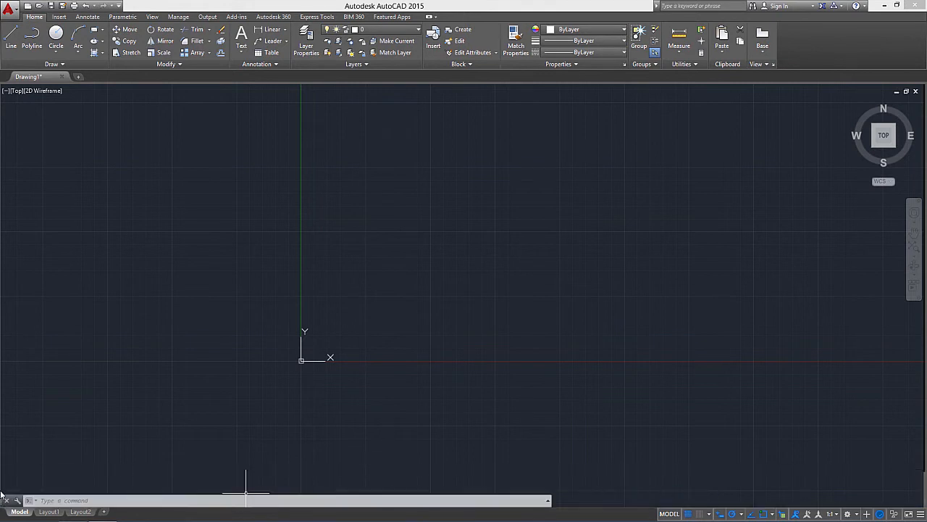
pyautogui.moveTo(3, 499)
pyautogui.mouseDown()
pyautogui.moveTo(110, 462)
pyautogui.moveTo(1, 487)
pyautogui.moveTo(3, 507)
pyautogui.mouseUp()
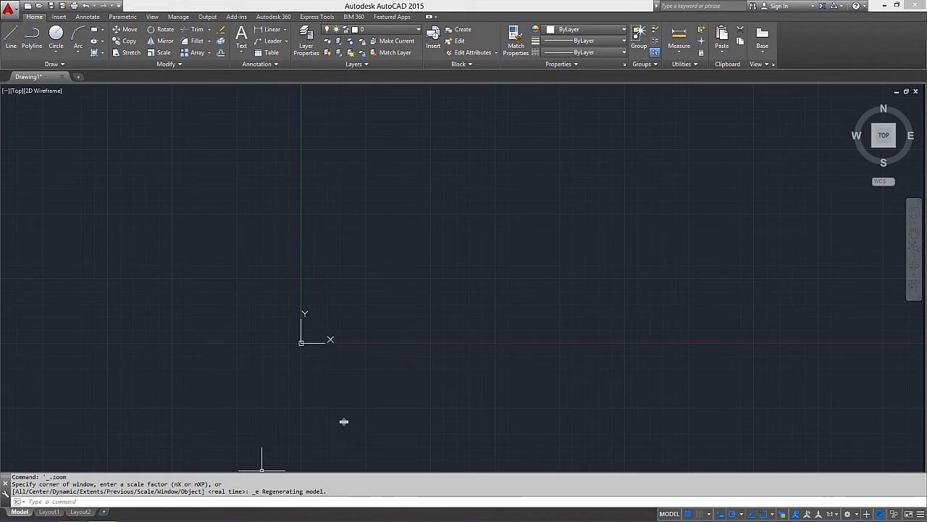
pyautogui.moveTo(344, 430); pyautogui.dragTo(344, 394)
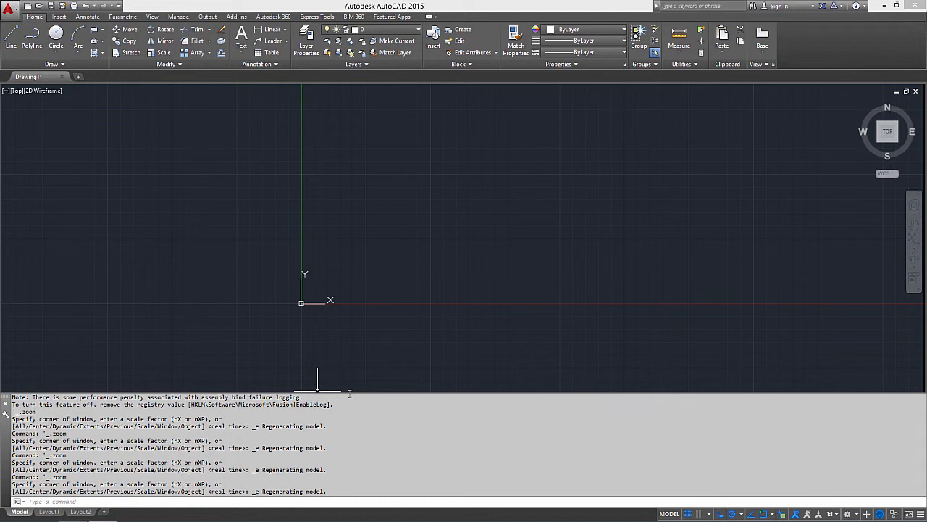
pyautogui.moveTo(346, 413); pyautogui.dragTo(345, 469)
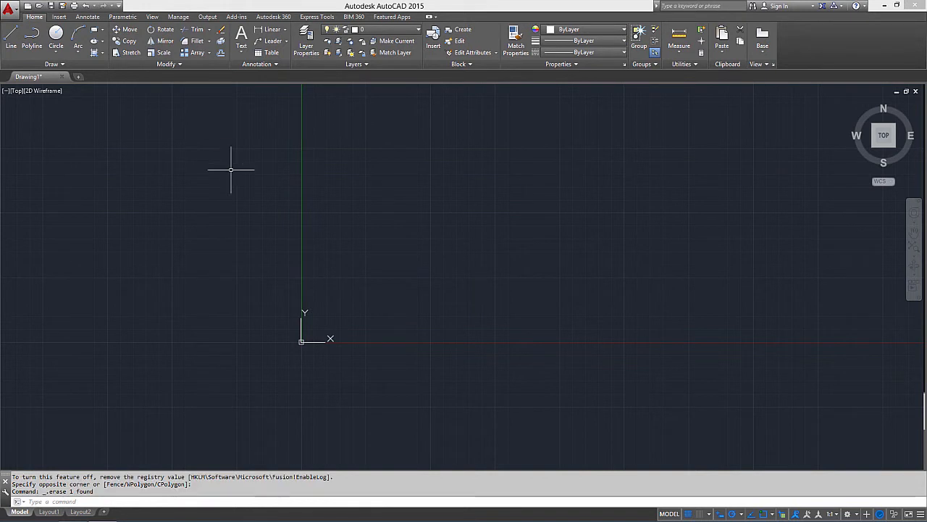
# Step: Draw a 100 by 100 rectangle with its first corner at 50,50
pyautogui.click(96, 31)
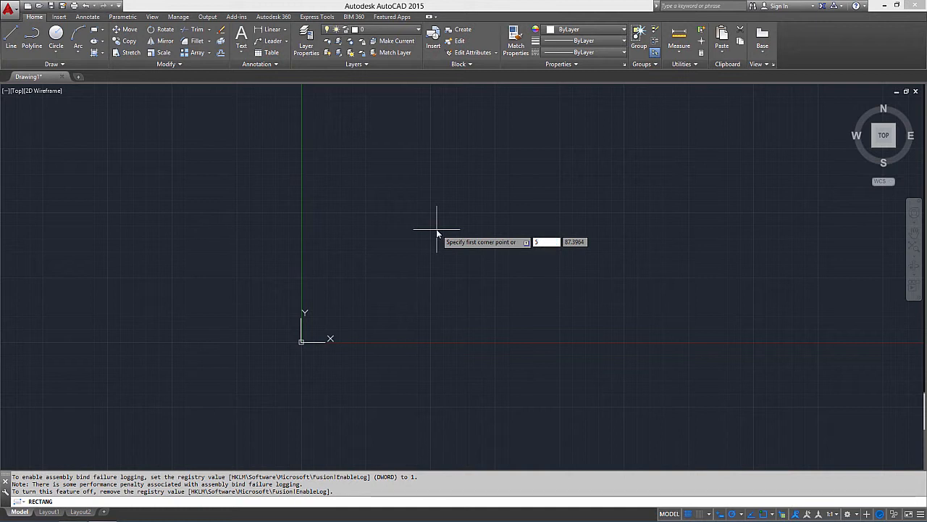
pyautogui.press('Tab')
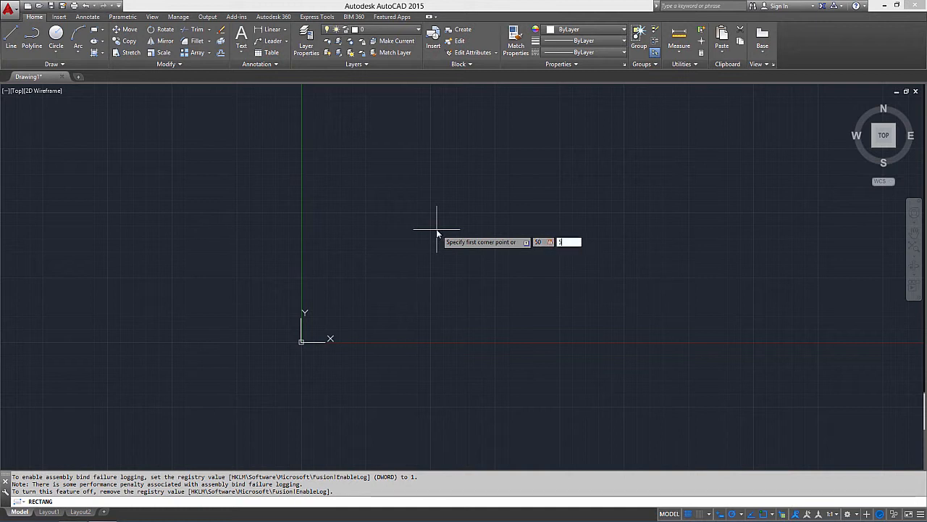
pyautogui.press('Return')
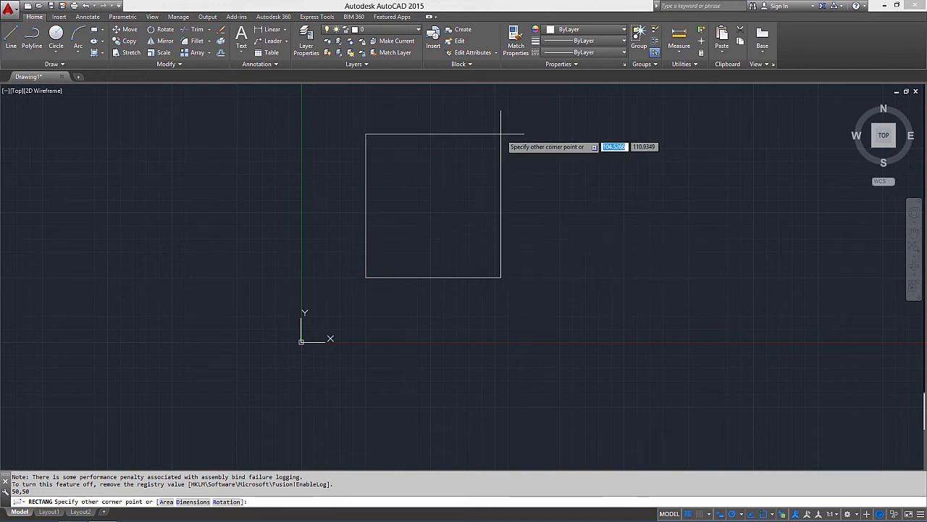
pyautogui.write('0')
pyautogui.press('Tab')
pyautogui.write('100')
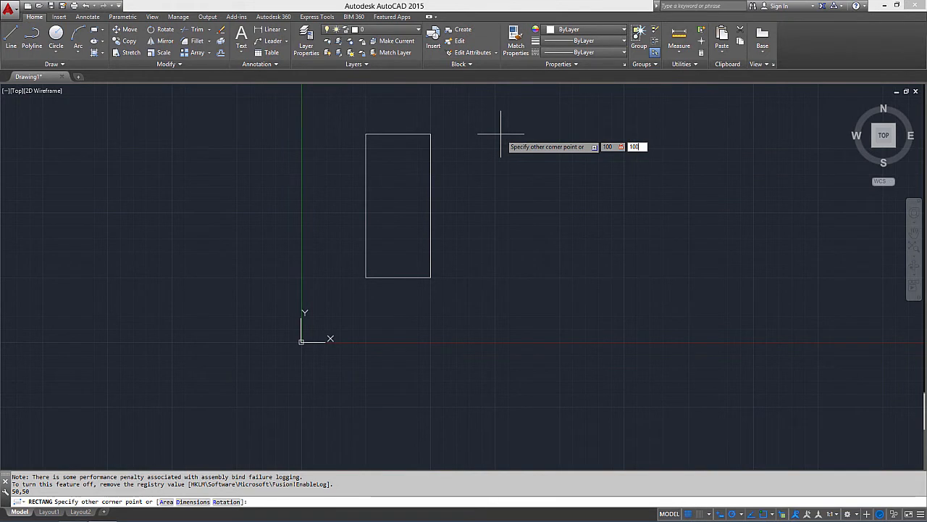
pyautogui.press('Return')
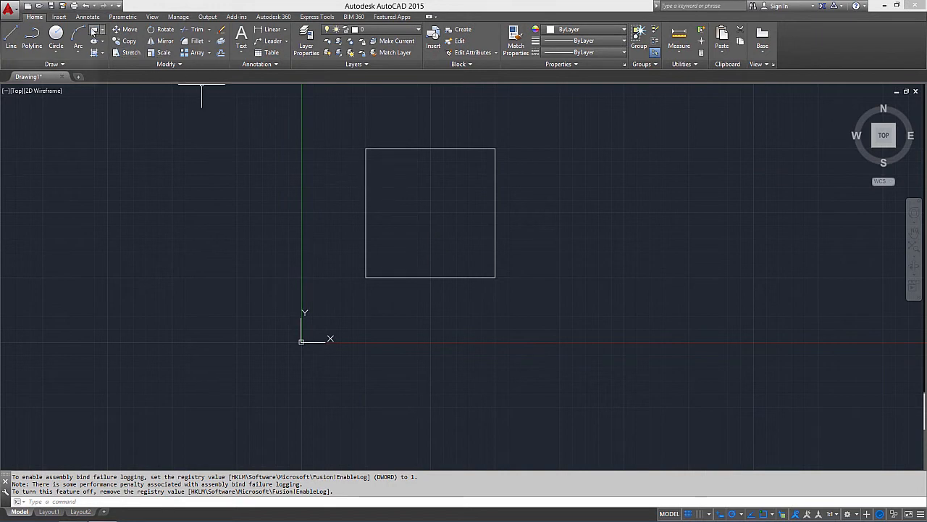
# Step: Draw a second rectangle, 90 by 90, inside the first one with its first corner at 55,55
pyautogui.rightClick(412, 181)
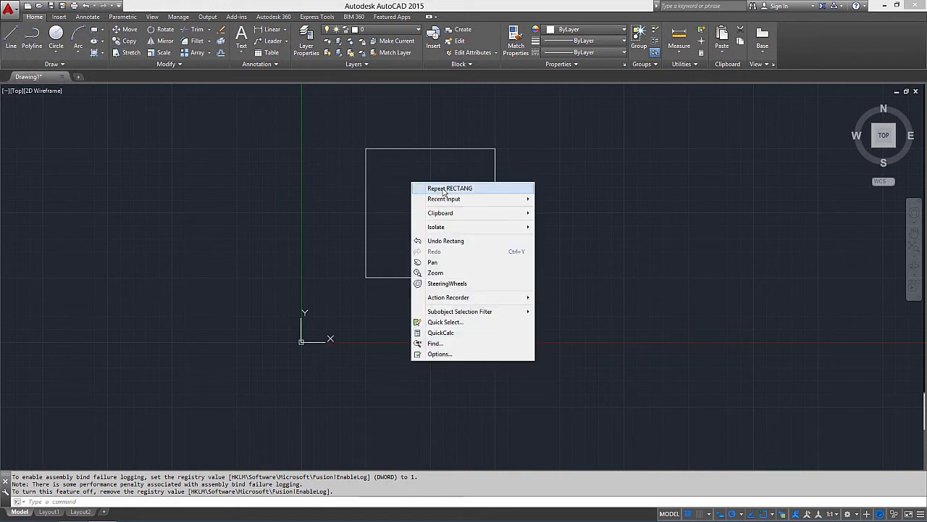
pyautogui.click(444, 189)
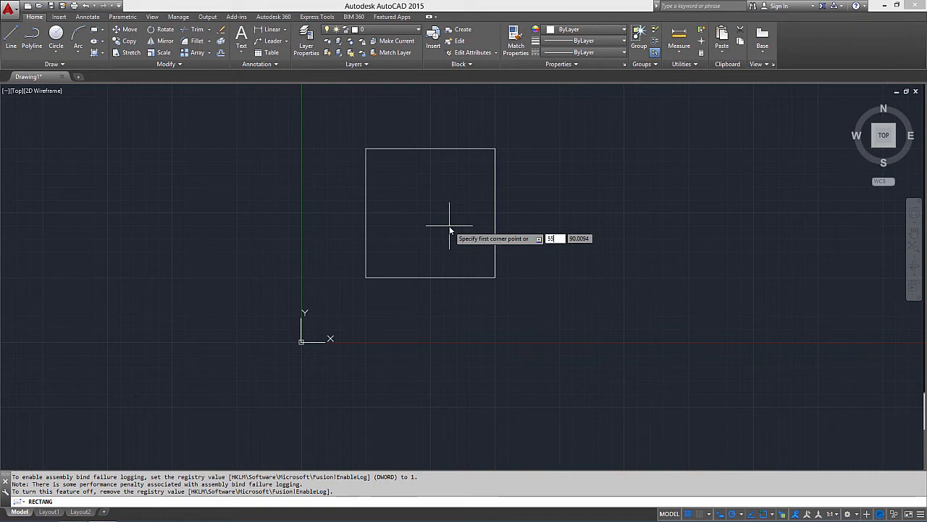
pyautogui.write('55')
pyautogui.press('Tab')
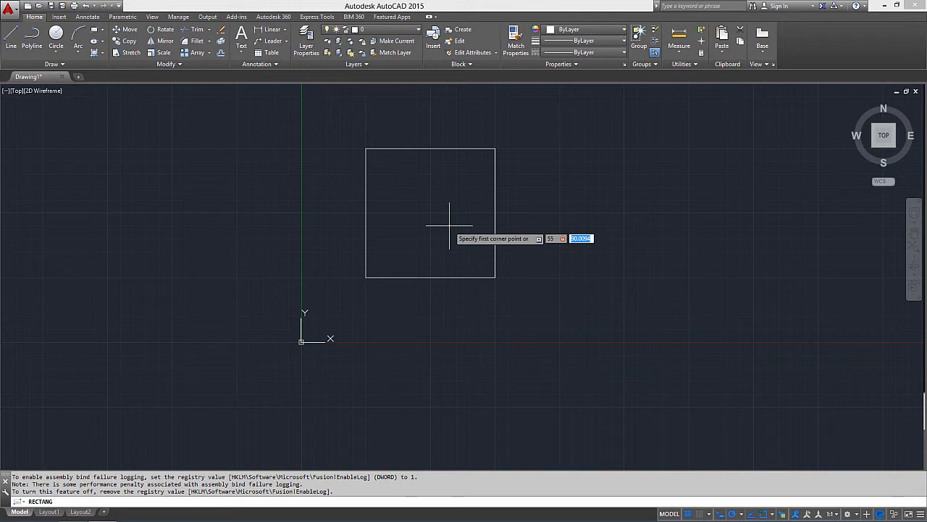
pyautogui.press('Return')
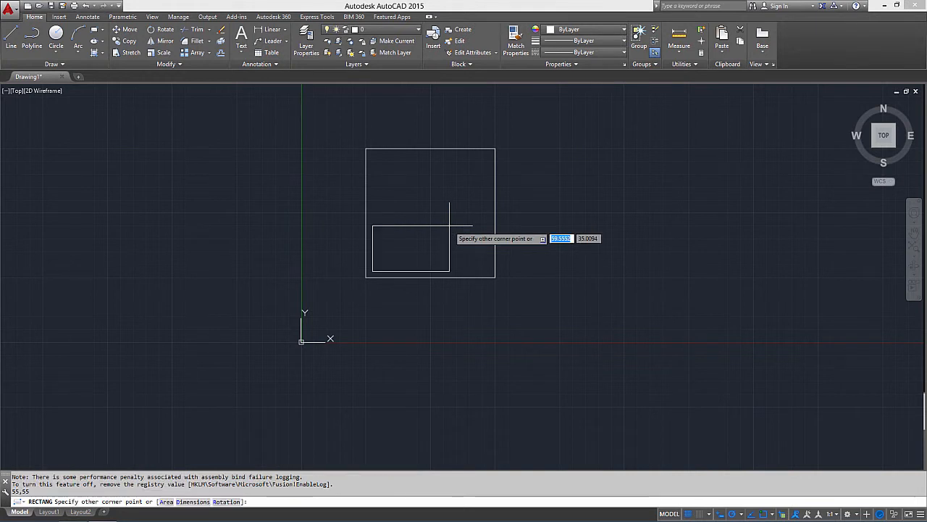
pyautogui.write('90')
pyautogui.press('Tab')
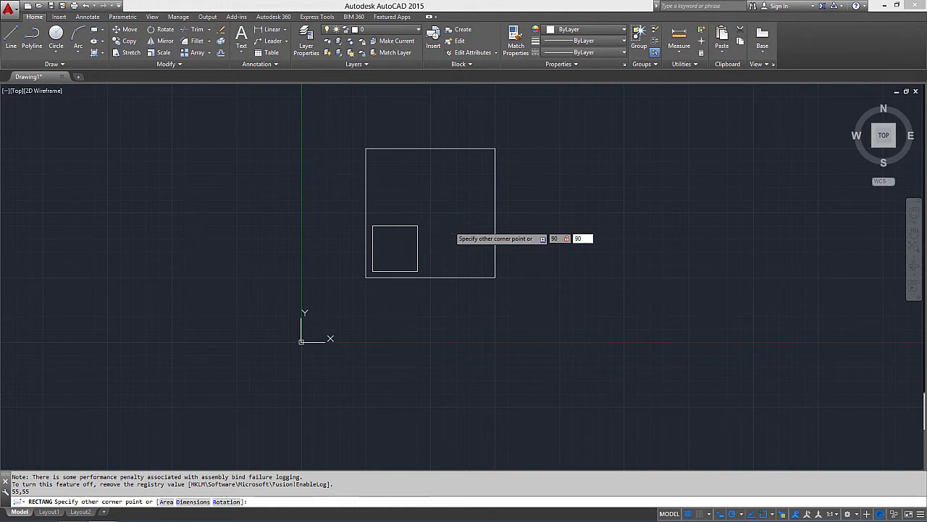
pyautogui.press('Return')
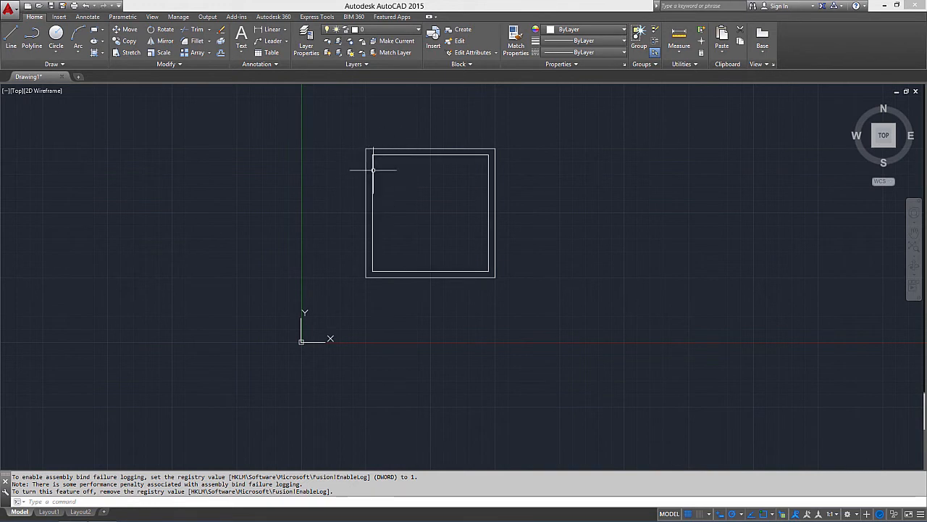
# Step: Fillet the upper-left corner of the inner square with a radius of 10
pyautogui.click(198, 42)
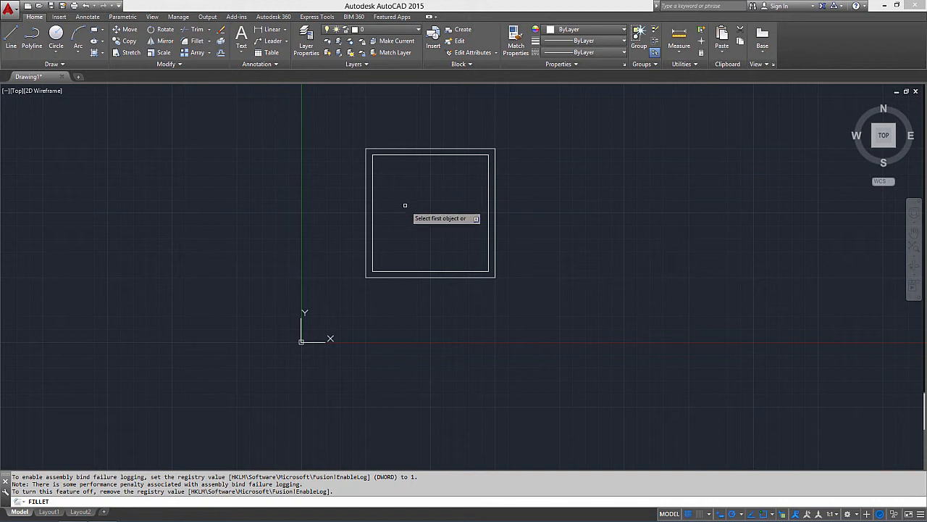
pyautogui.press('Down')
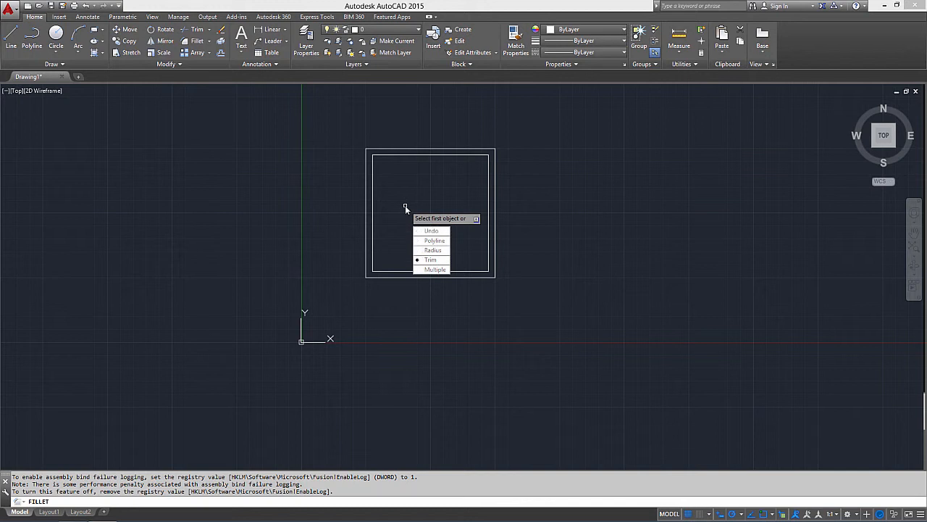
pyautogui.press('Down')
pyautogui.press('Down')
pyautogui.press('Return')
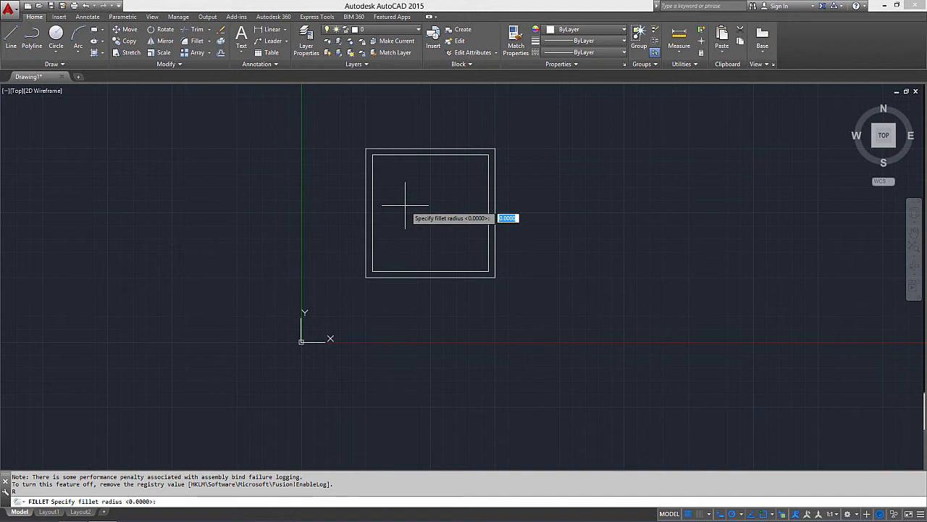
pyautogui.write('10')
pyautogui.press('Return')
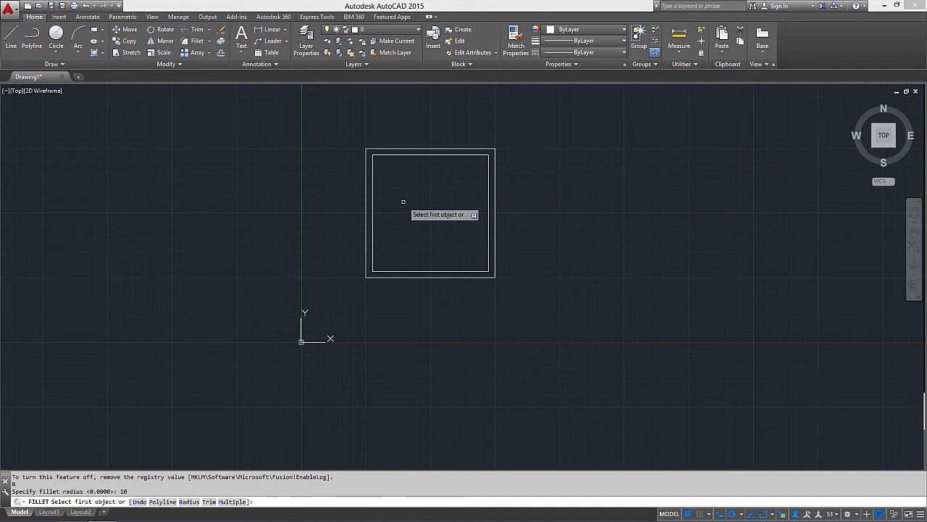
pyautogui.click(373, 171)
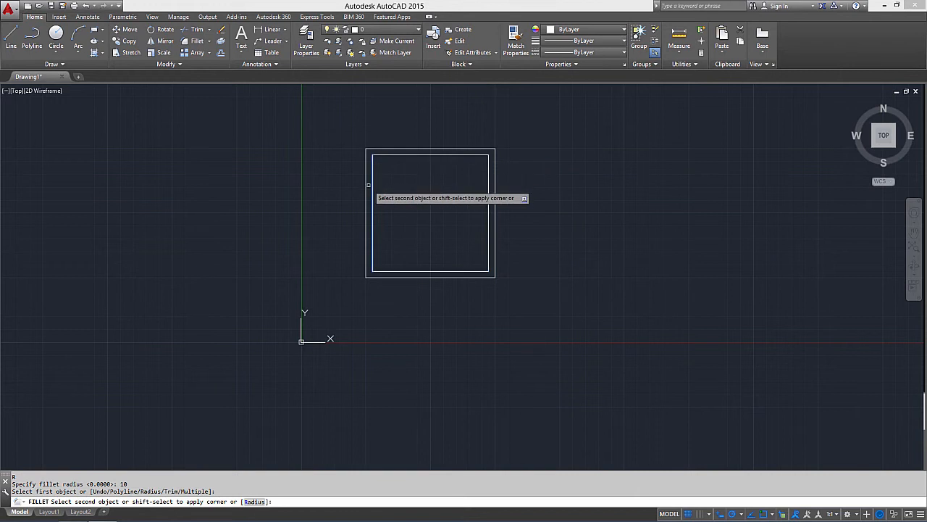
pyautogui.click(401, 156)
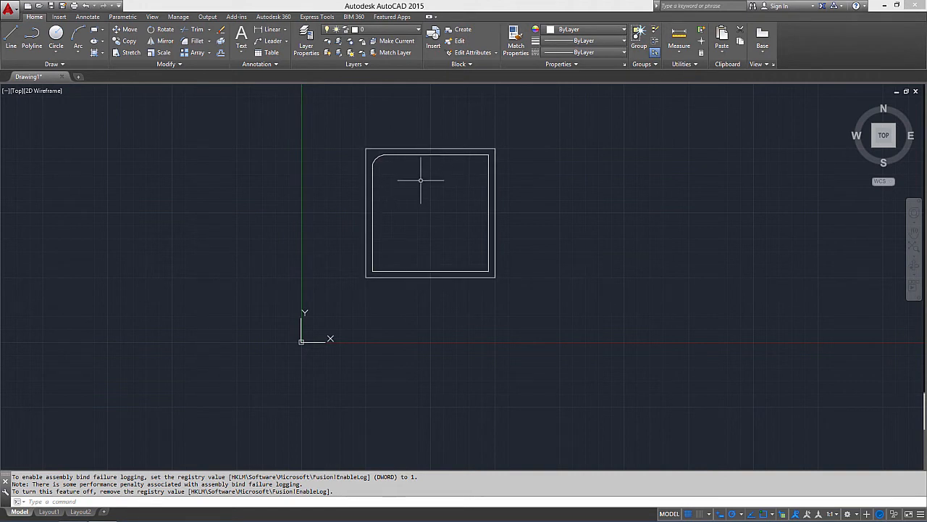
# Step: Fillet the upper-right corner of the inner square with the same radius
pyautogui.press('Return')
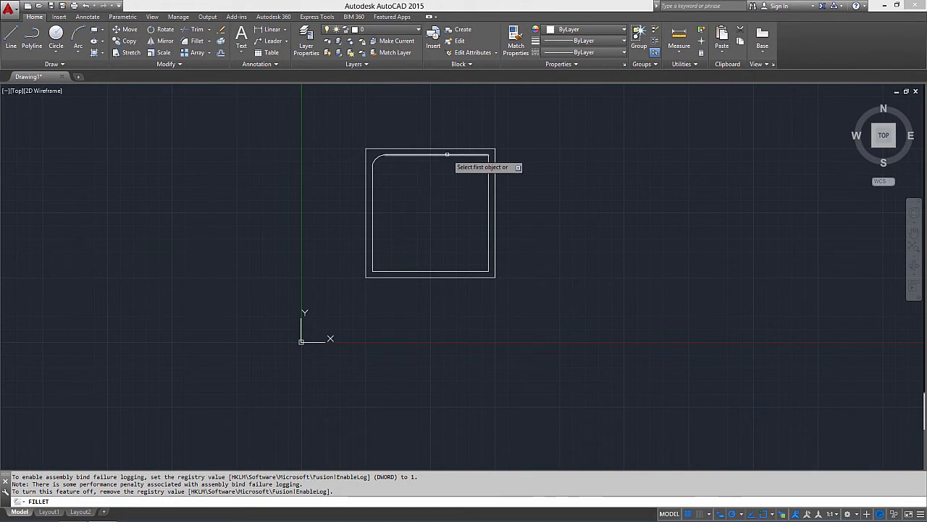
pyautogui.click(449, 154)
pyautogui.click(489, 177)
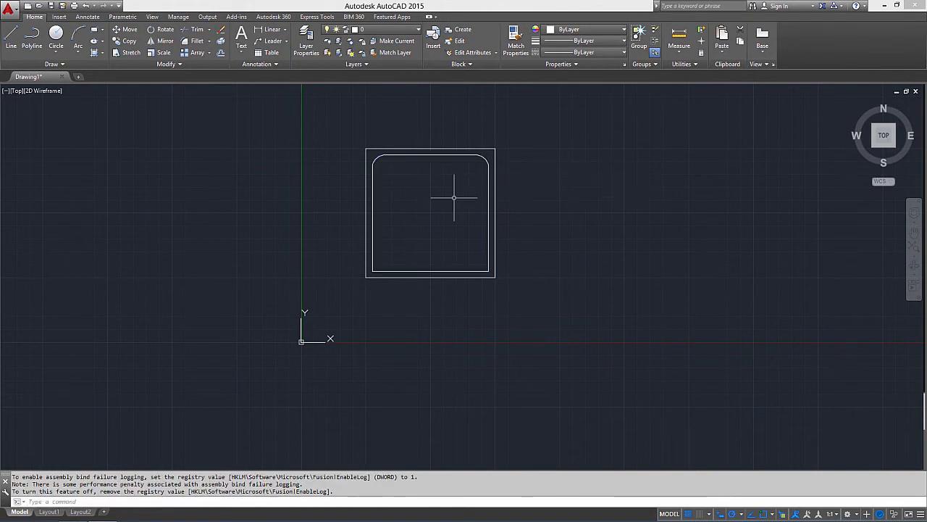
# Step: Round the remaining corners of the inner square at once using the Fillet command's Polyline option
pyautogui.press('Return')
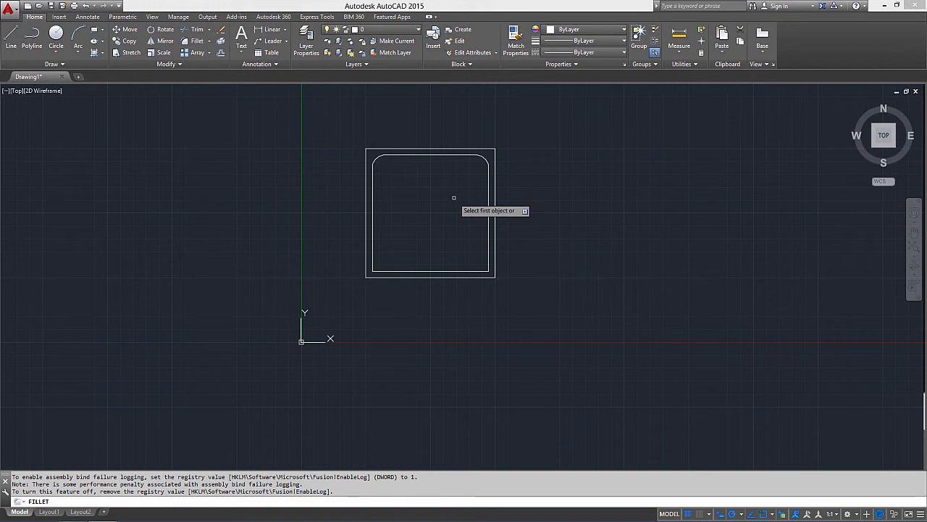
pyautogui.press('Down')
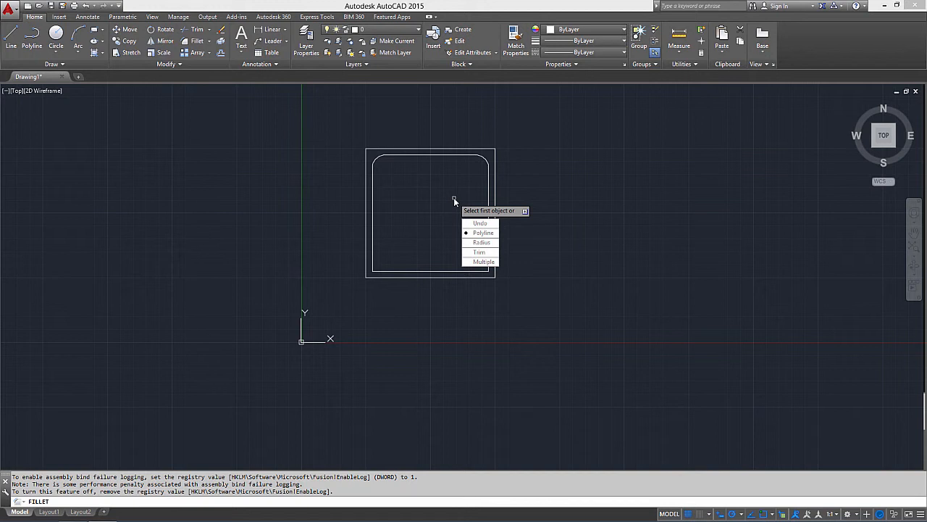
pyautogui.press('Return')
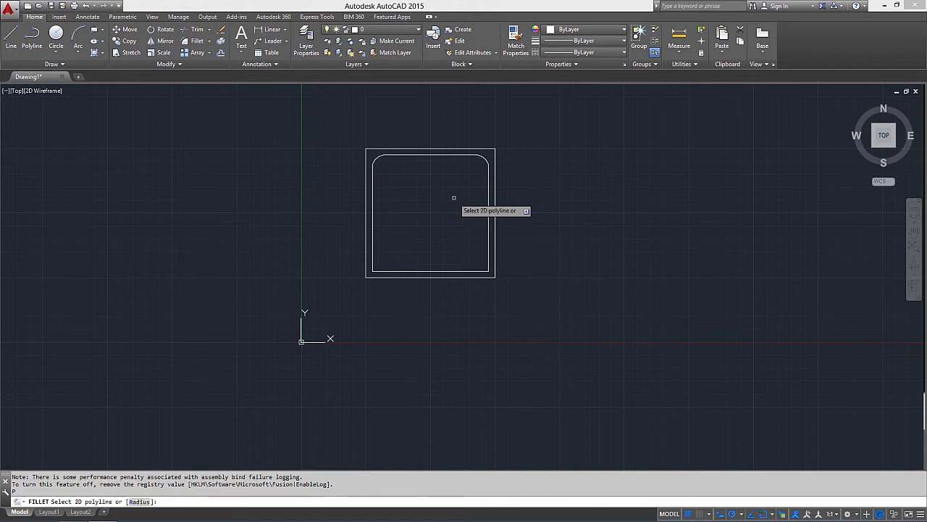
pyautogui.click(372, 231)
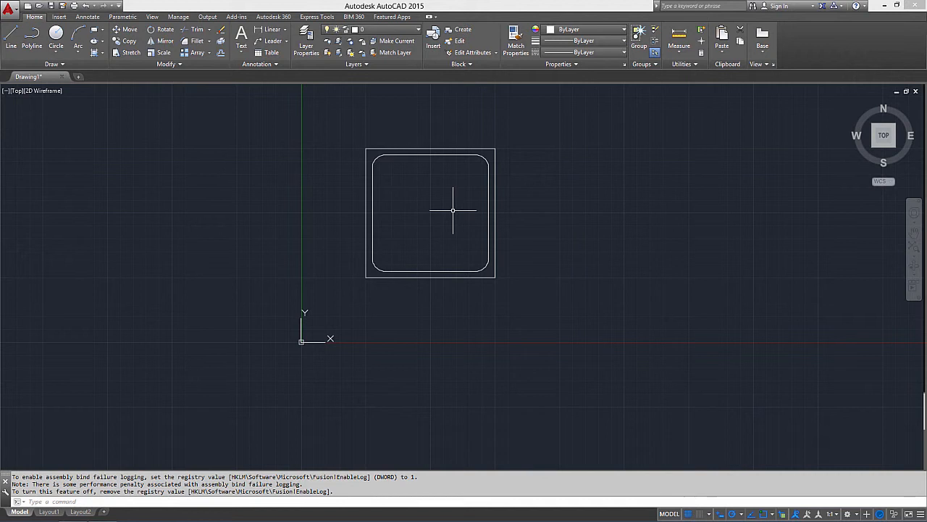
# Step: Offset the rounded inner square inward by a distance of 0.5
pyautogui.click(222, 55)
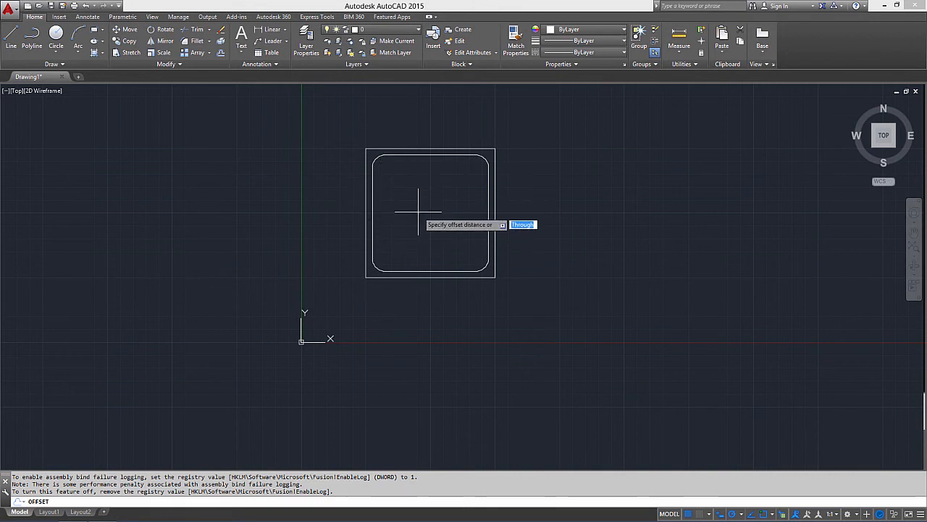
pyautogui.write('0.5')
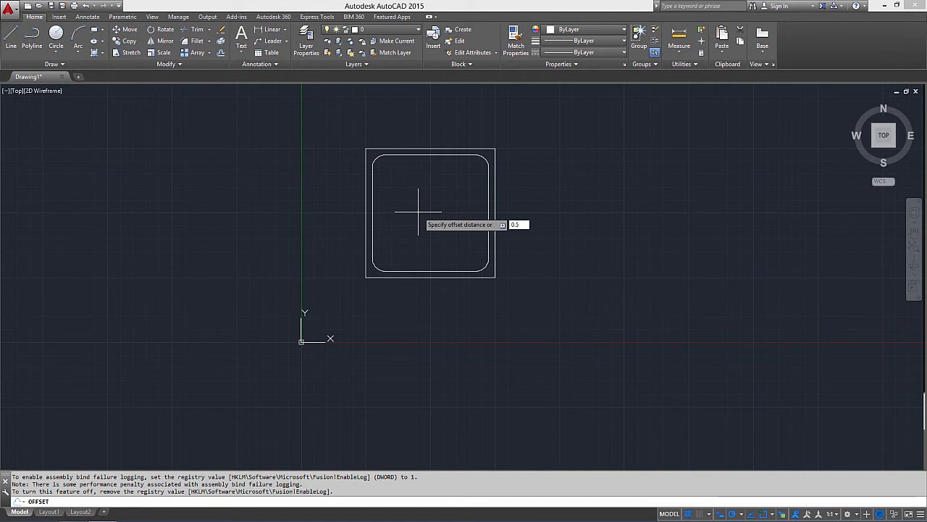
pyautogui.press('Return')
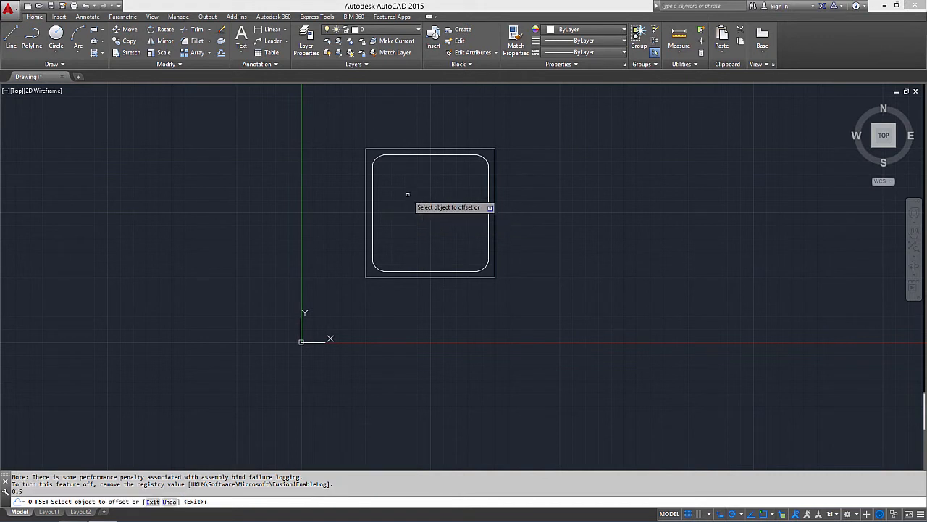
pyautogui.scroll(7, 376, 157)
pyautogui.click(377, 155)
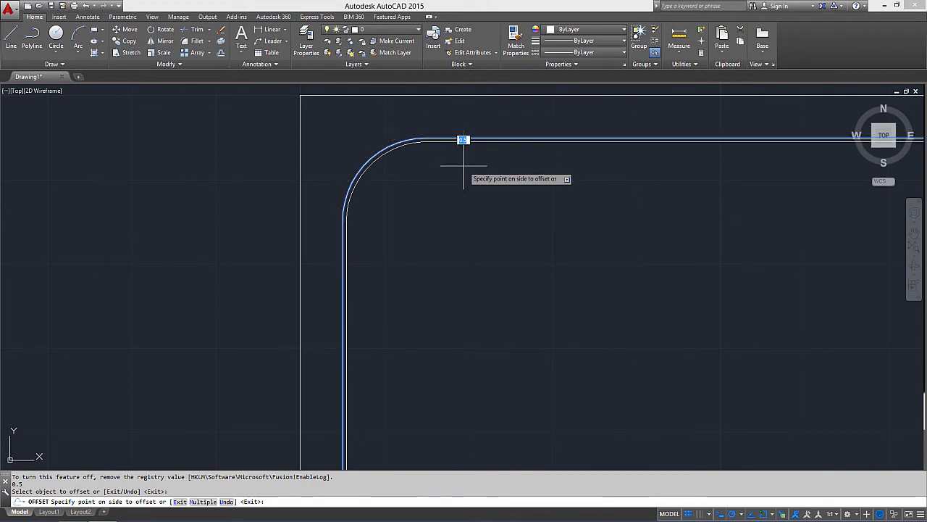
pyautogui.click(500, 171)
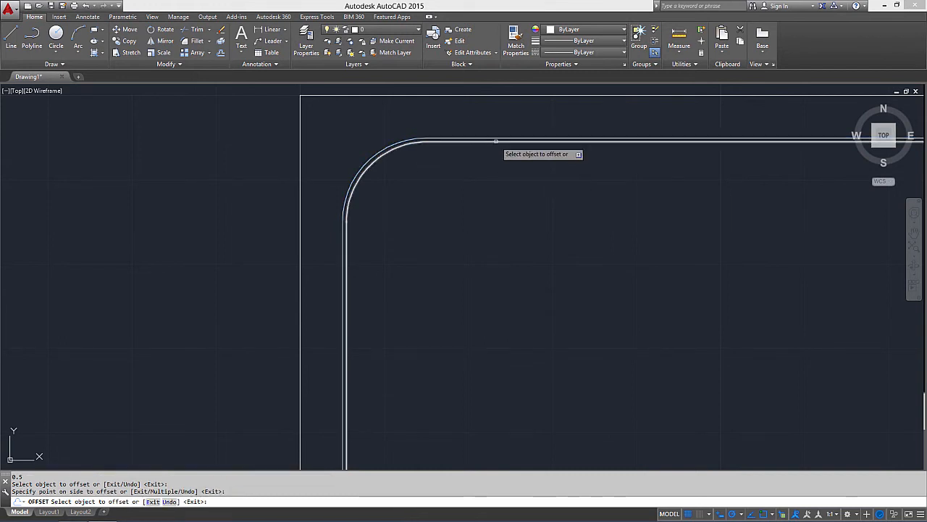
# Step: Offset the innermost rounded square inward once more by the same 0.5 distance and end the Offset command
pyautogui.click(496, 140)
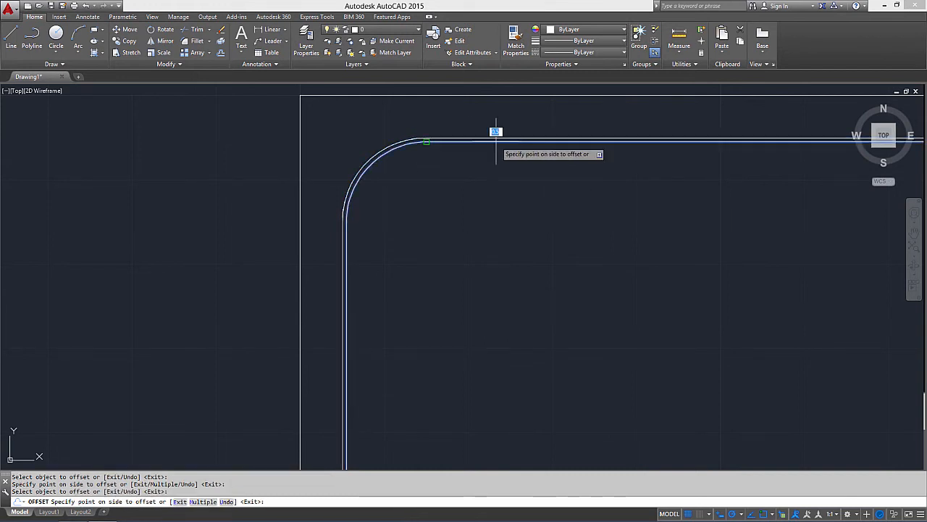
pyautogui.click(495, 193)
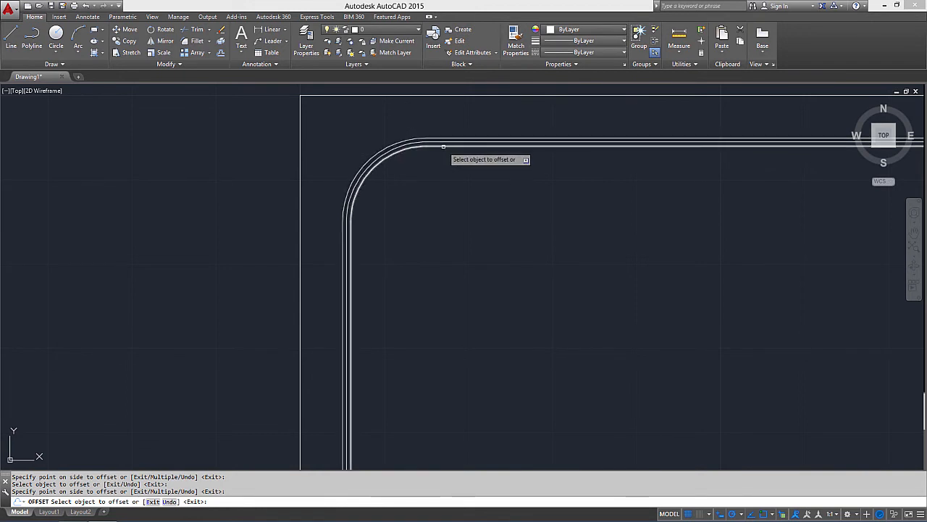
pyautogui.scroll(-8, 478, 189)
pyautogui.scroll(4, 517, 228)
pyautogui.moveTo(534, 250)
pyautogui.mouseDown(button='middle')
pyautogui.moveTo(474, 244)
pyautogui.moveTo(485, 245)
pyautogui.mouseUp(button='middle')
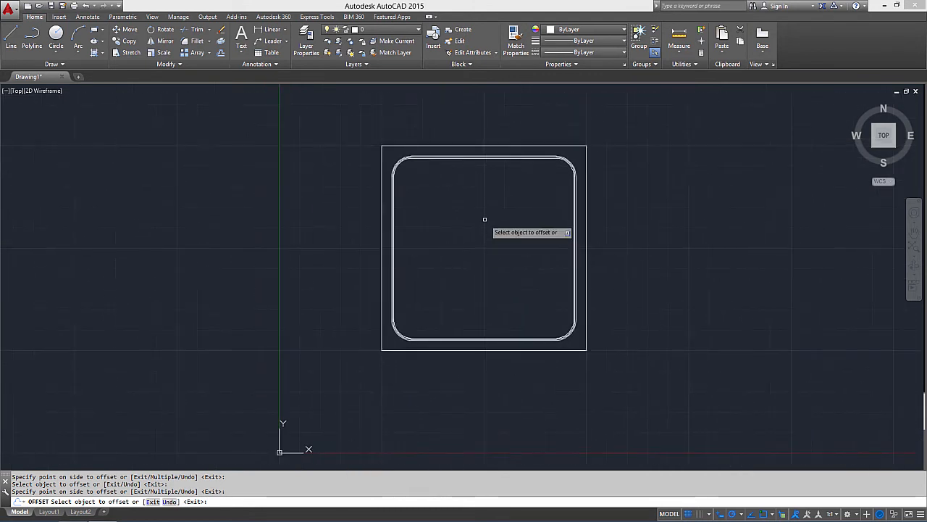
pyautogui.rightClick(485, 221)
pyautogui.click(508, 227)
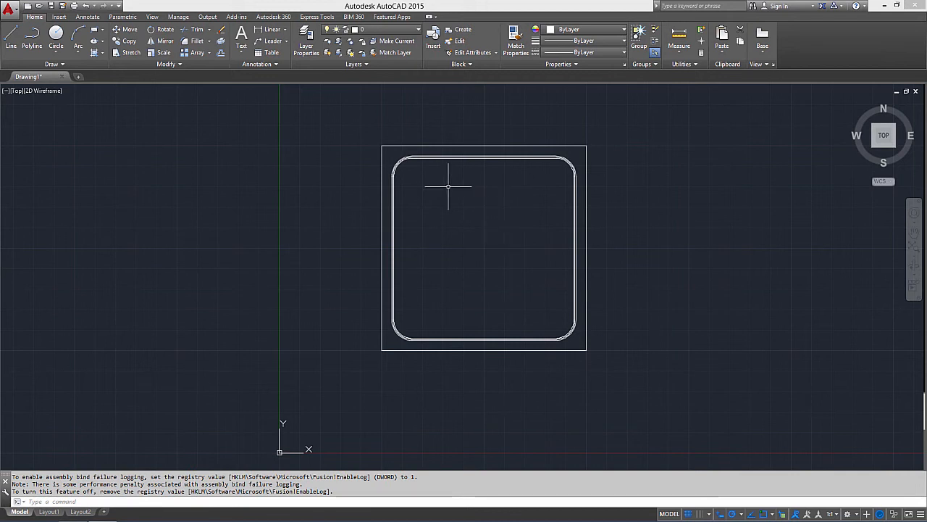
# Step: Check the Midpoint object snap and draw a Center, Radius circle inside the rounded squares, centred by tracking the outer square's edge midpoints
pyautogui.moveTo(481, 263); pyautogui.dragTo(482, 260, button='middle')
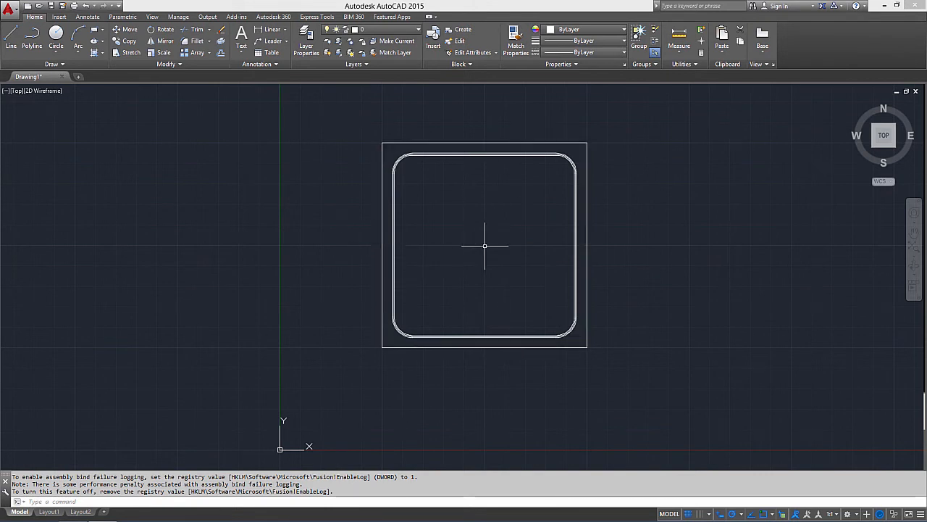
pyautogui.click(58, 52)
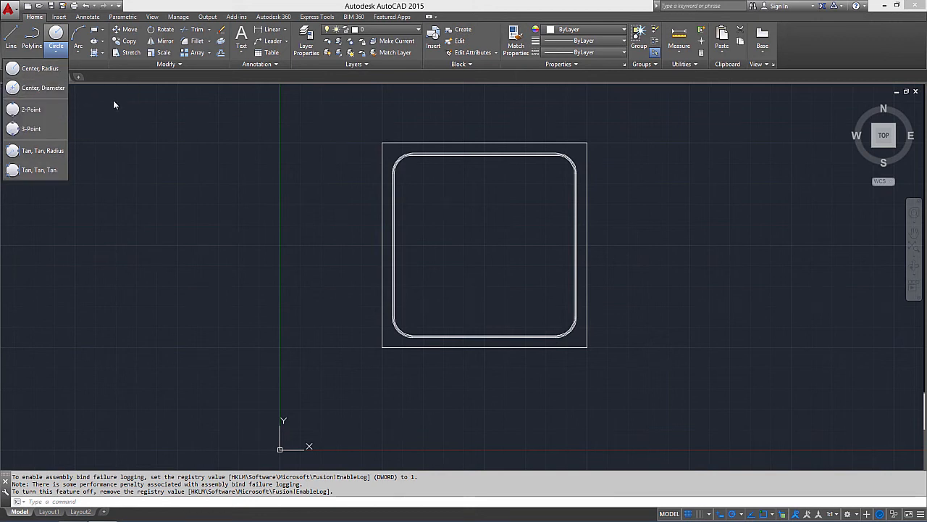
pyautogui.click(30, 69)
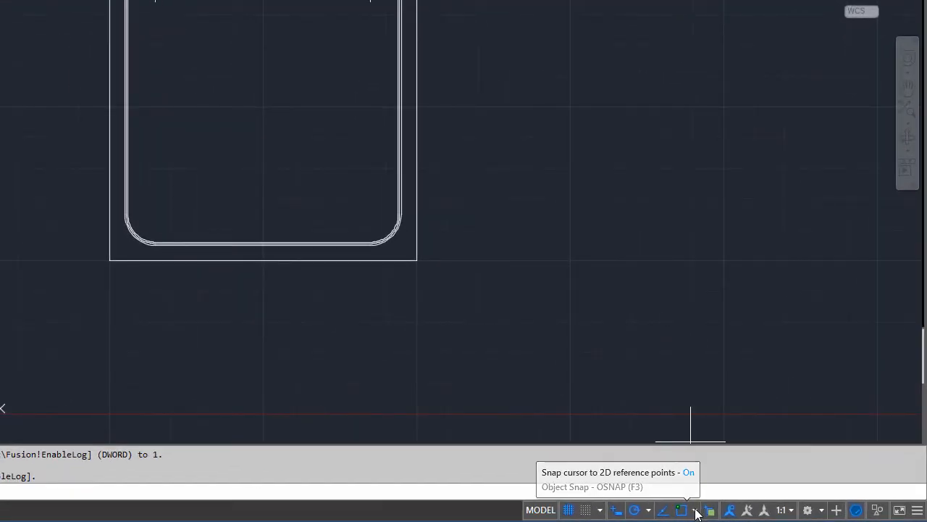
pyautogui.click(695, 510)
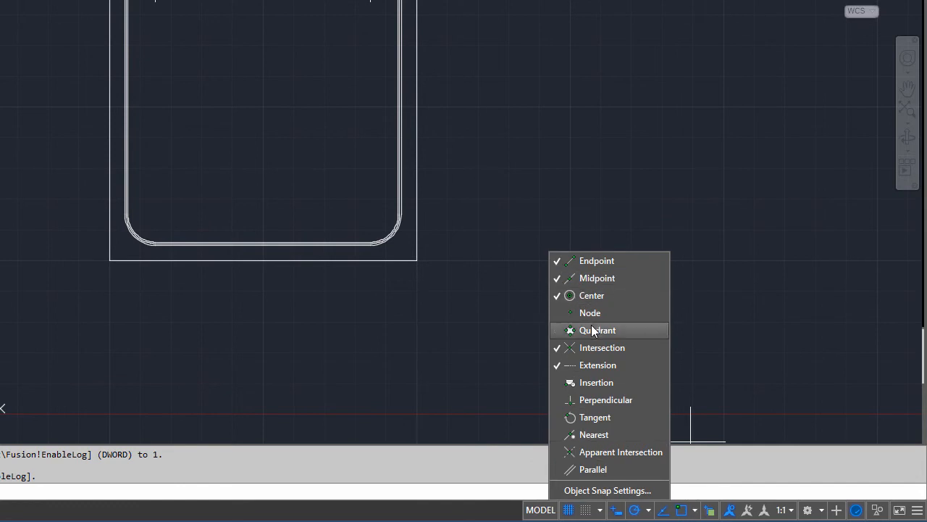
pyautogui.click(576, 278)
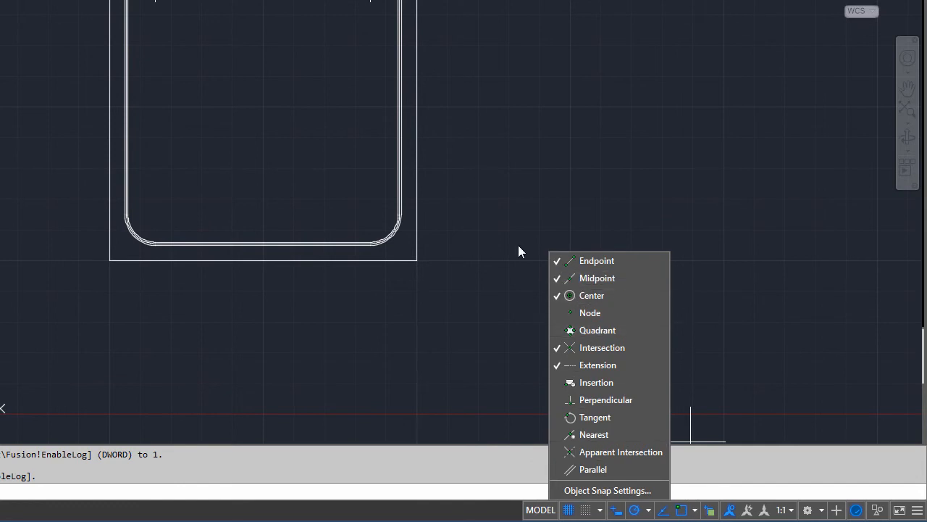
pyautogui.click(318, 64)
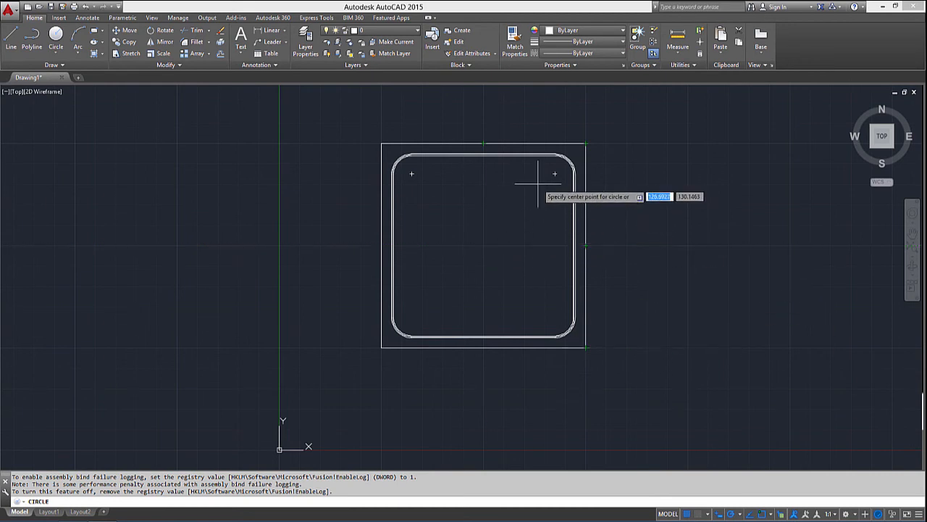
pyautogui.click(484, 245)
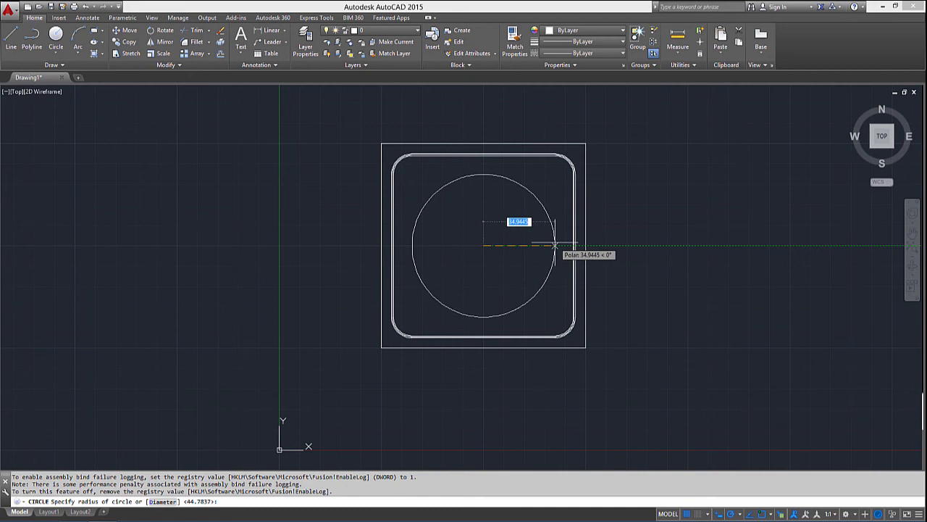
pyautogui.press('Return')
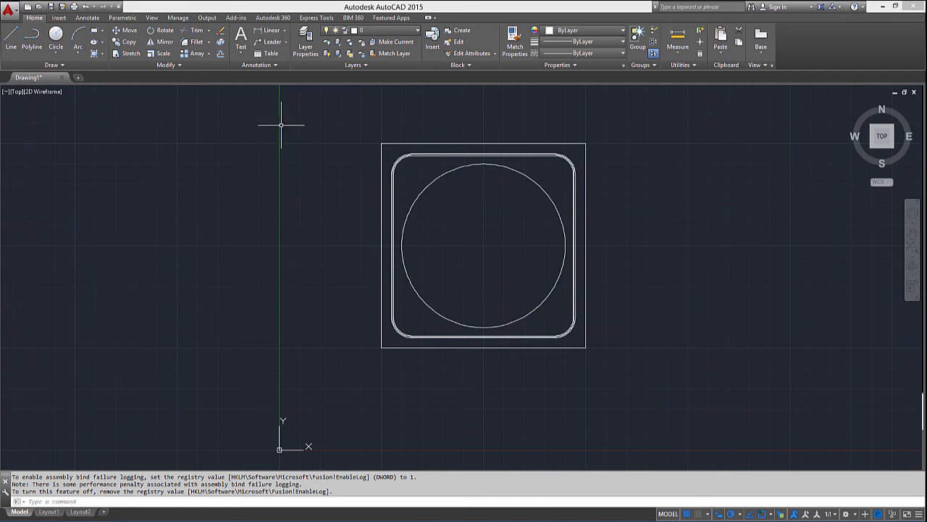
# Step: Offset the circle outward by a distance of 1, reusing the recent Offset command
pyautogui.rightClick(303, 167)
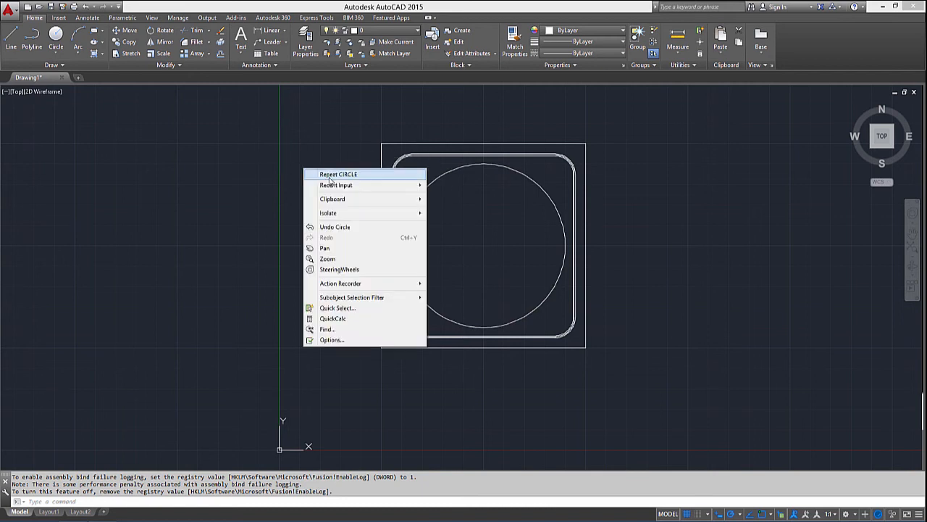
pyautogui.moveTo(336, 186)
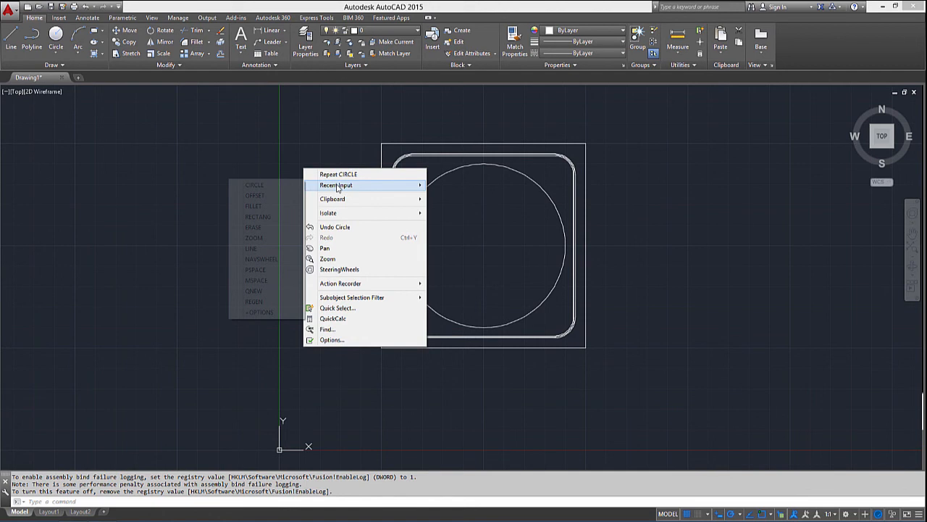
pyautogui.click(266, 196)
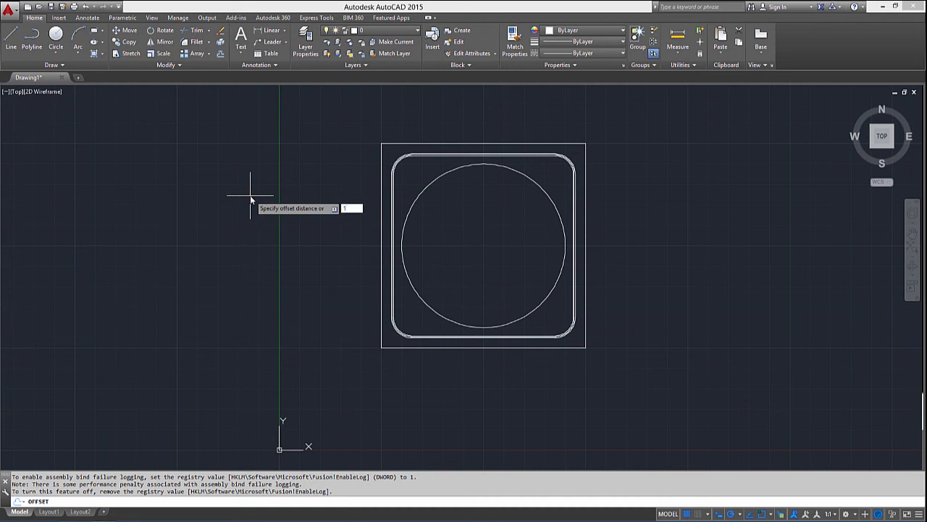
pyautogui.write('1')
pyautogui.press('Return')
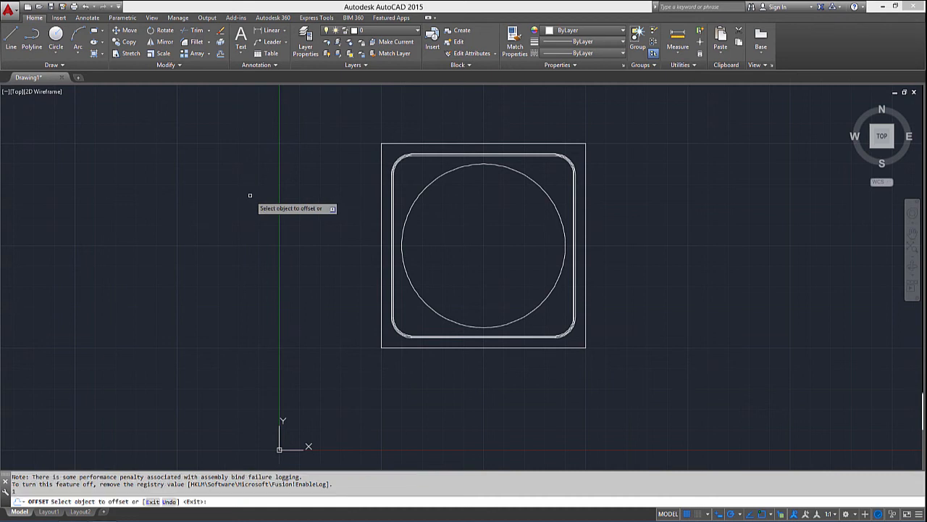
pyautogui.click(432, 183)
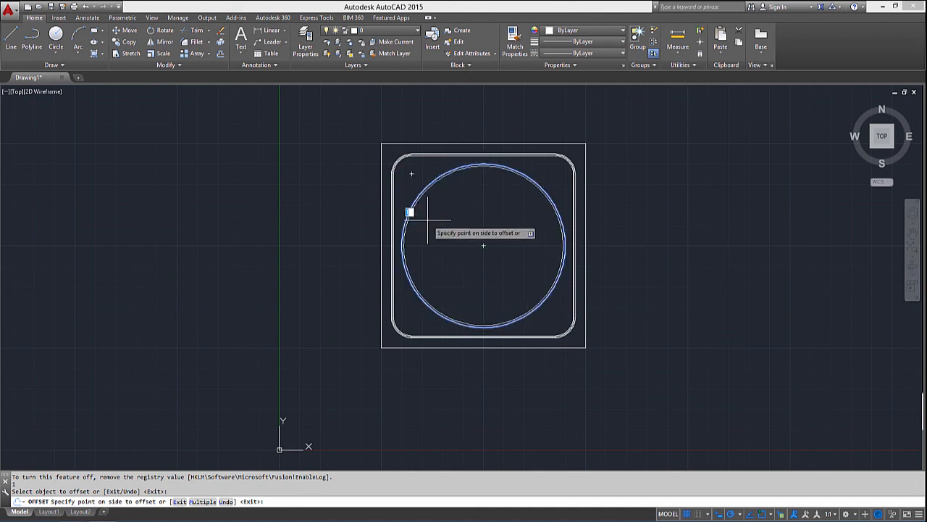
pyautogui.click(337, 165)
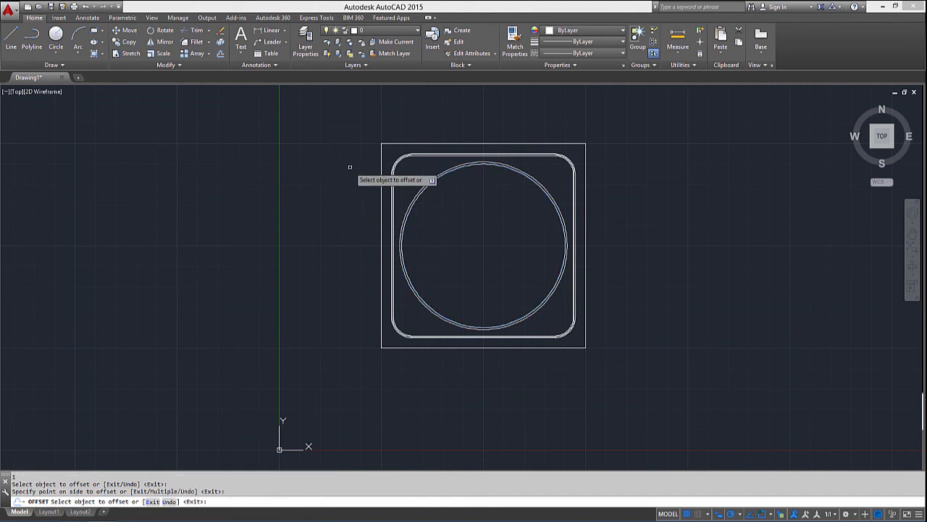